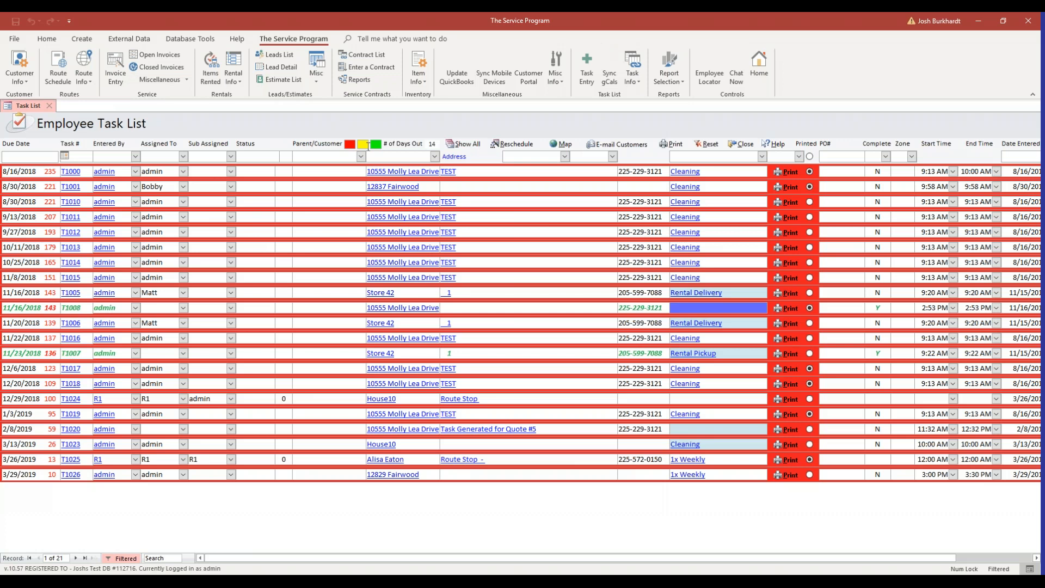
Start a route ticket entry for the second customer in the list and assign it to route R1.
{"action": "left_click", "coordinate": [93, 83]}
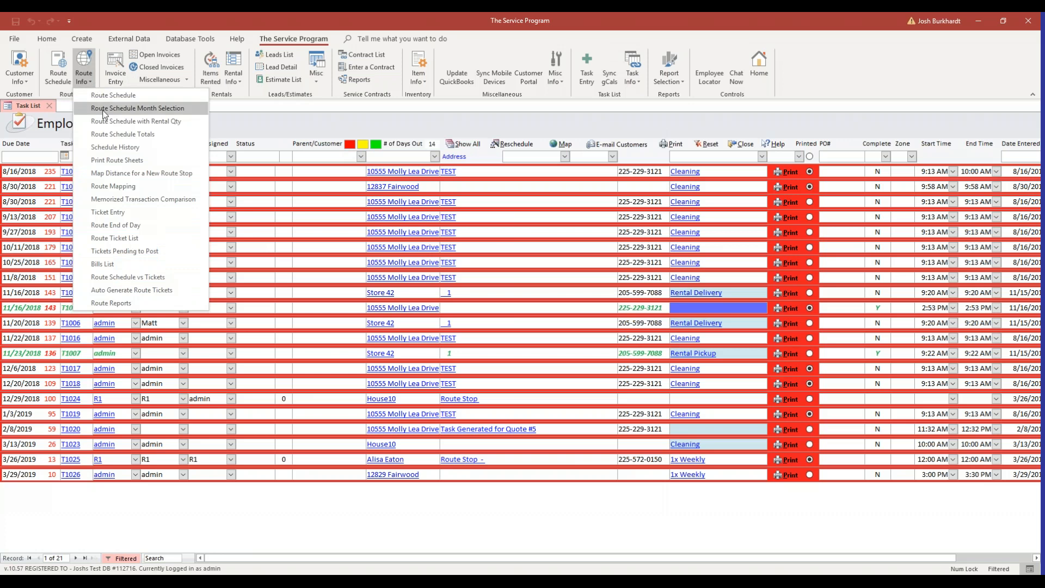
{"action": "left_click", "coordinate": [119, 216]}
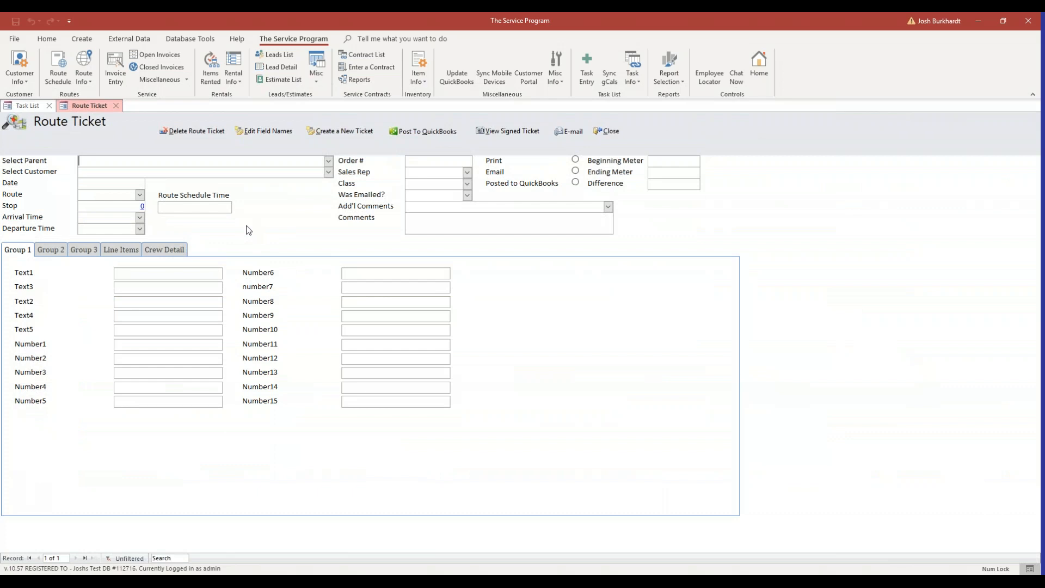
{"action": "left_click", "coordinate": [328, 172]}
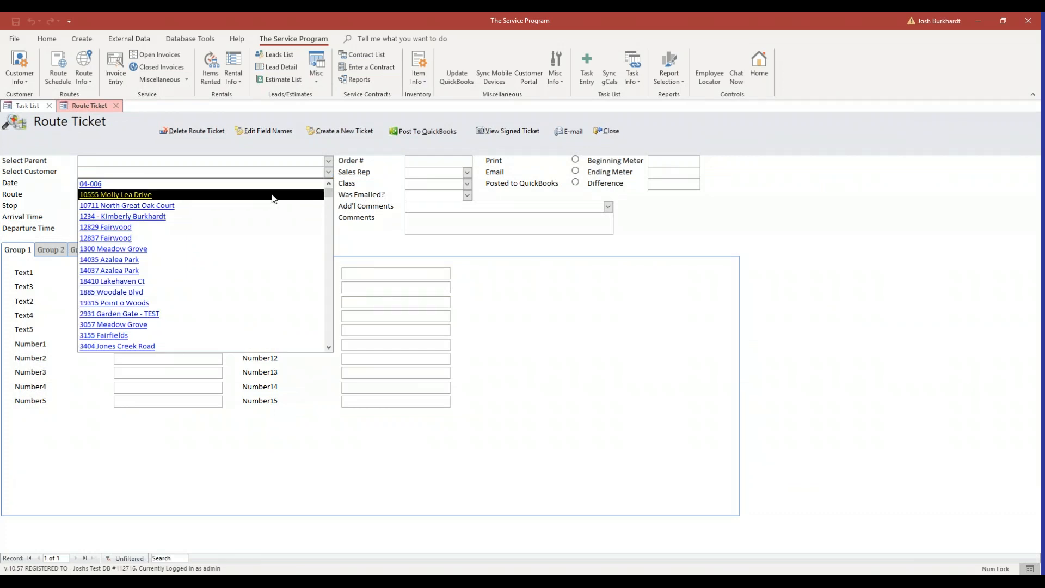
{"action": "left_click", "coordinate": [272, 196]}
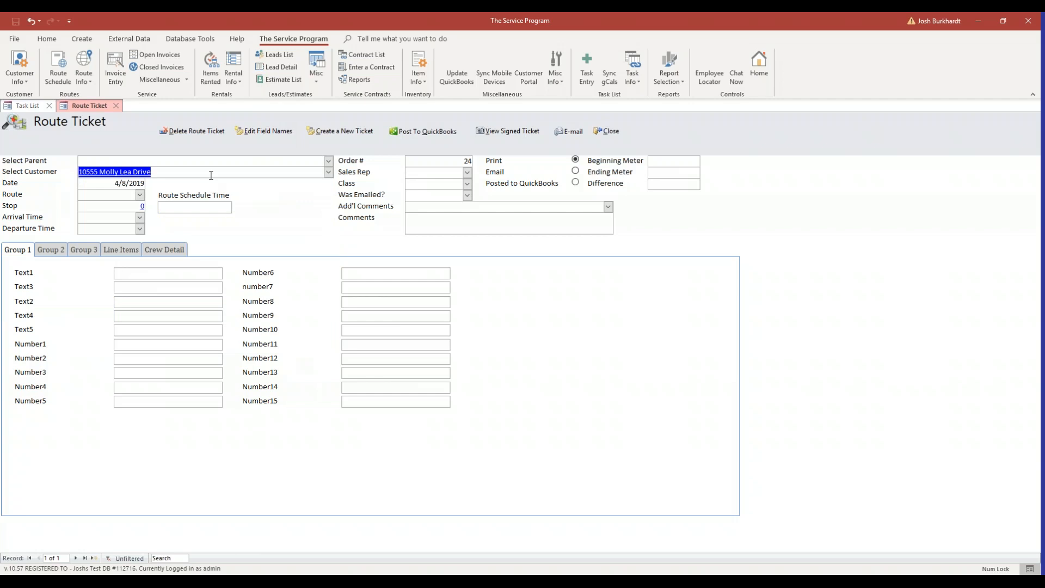
{"action": "left_click", "coordinate": [140, 195]}
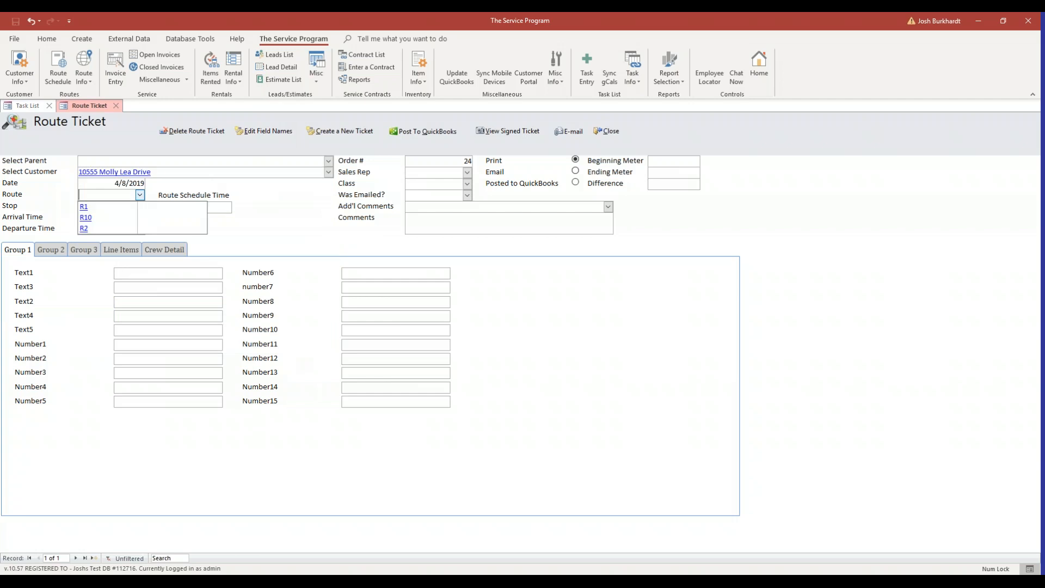
{"action": "left_click", "coordinate": [120, 208]}
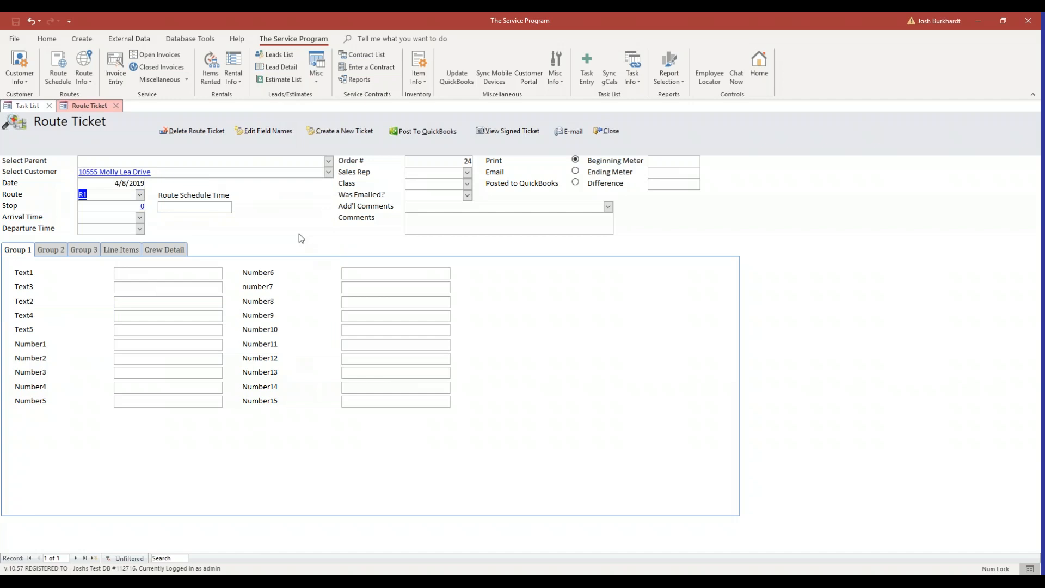
Set the ticket's arrival time to 12:00 AM and departure time to 12:30 AM, accepting the crew employee time update.
{"action": "left_click", "coordinate": [140, 218]}
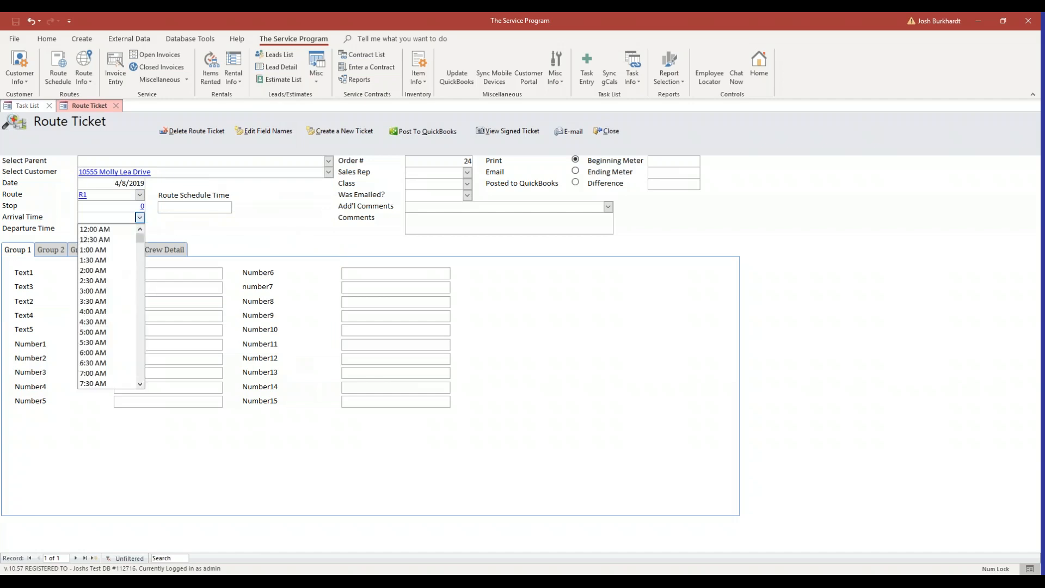
{"action": "left_click", "coordinate": [118, 230]}
{"action": "left_click", "coordinate": [529, 333]}
{"action": "left_click", "coordinate": [141, 231]}
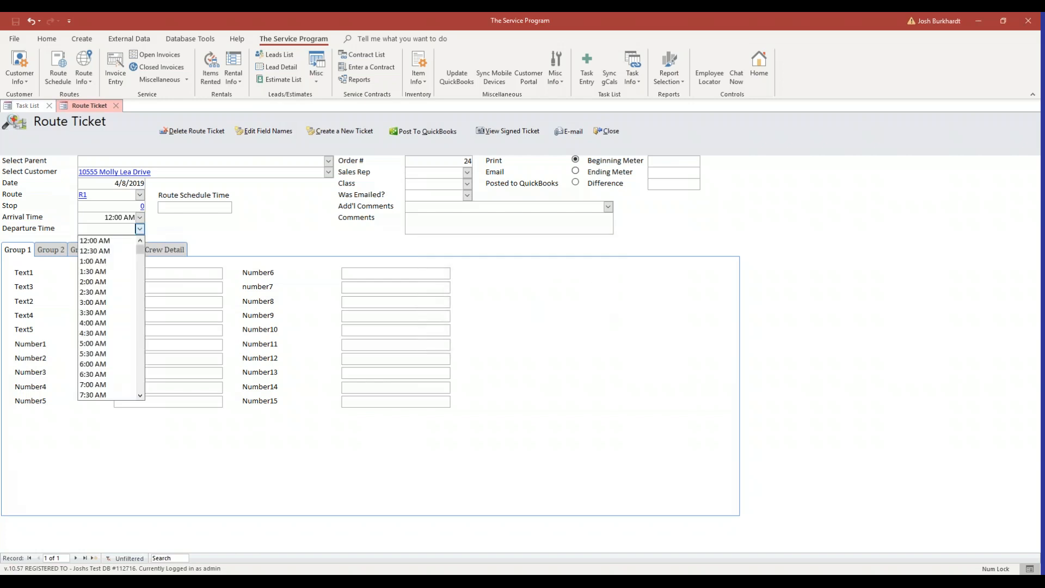
{"action": "left_click", "coordinate": [123, 251]}
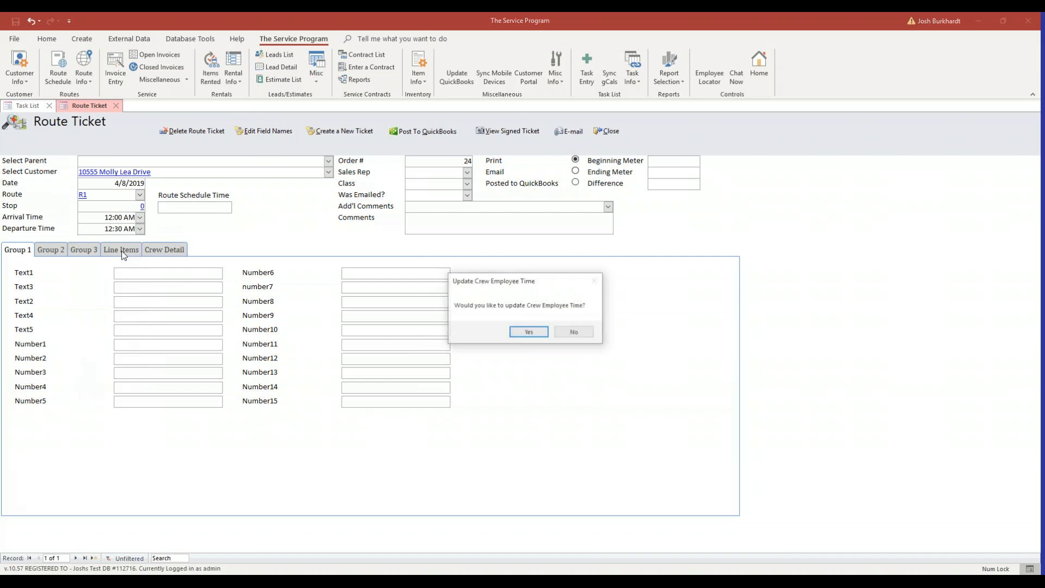
{"action": "left_click", "coordinate": [529, 332]}
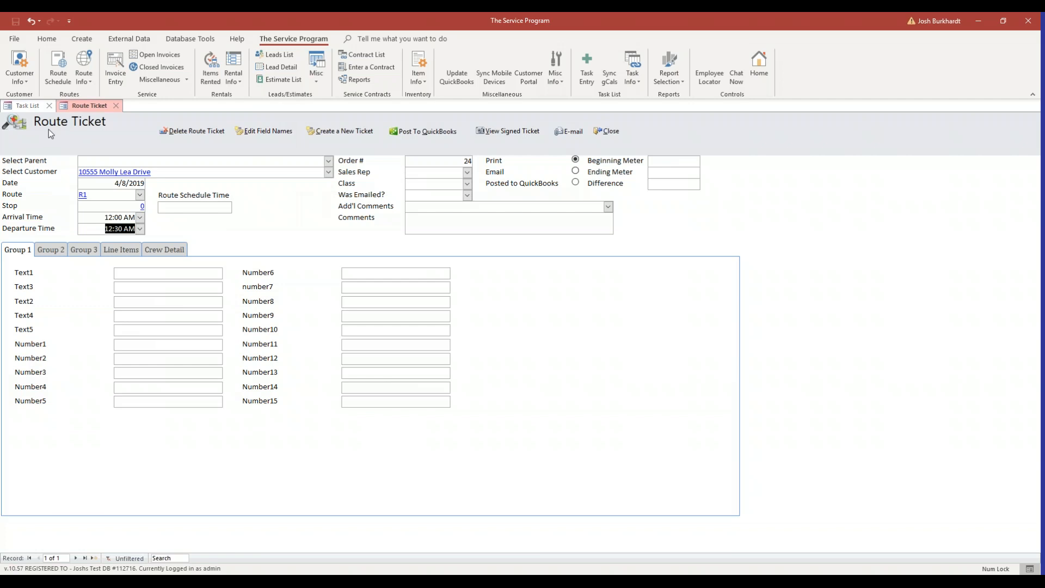
Open the ticket's field name editor and examine which fields are text, number, dropdown, check and date types.
{"action": "left_click", "coordinate": [275, 133]}
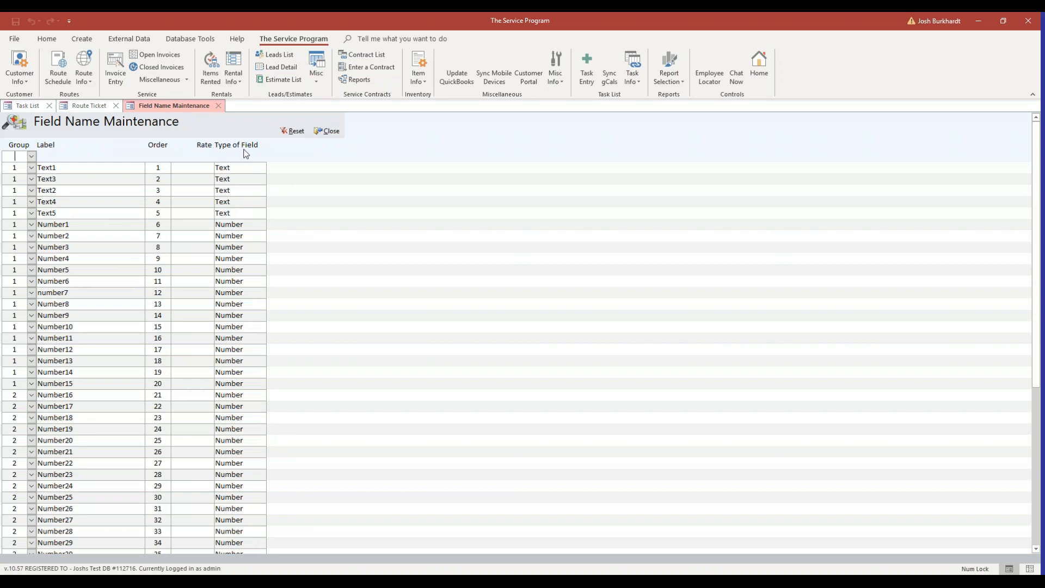
{"action": "left_click", "coordinate": [235, 167]}
{"action": "left_click", "coordinate": [245, 225]}
{"action": "scroll", "coordinate": [343, 287], "scroll_direction": "down", "scroll_amount": 2}
{"action": "scroll", "coordinate": [344, 287], "scroll_direction": "down", "scroll_amount": 3}
{"action": "left_click", "coordinate": [249, 403]}
{"action": "scroll", "coordinate": [292, 387], "scroll_direction": "down", "scroll_amount": 2}
{"action": "left_click", "coordinate": [218, 418]}
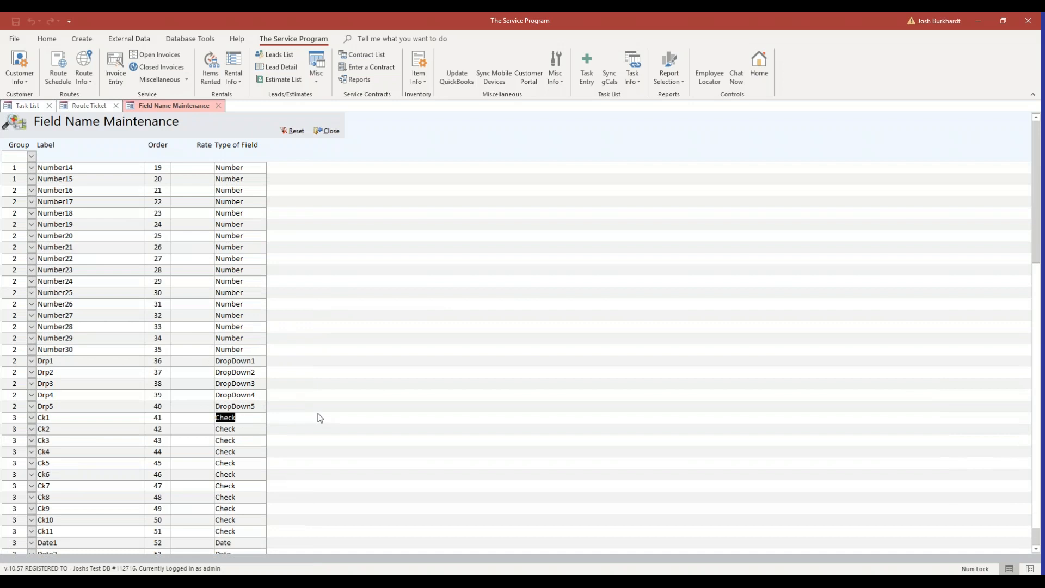
{"action": "scroll", "coordinate": [321, 400], "scroll_direction": "down", "scroll_amount": 1}
{"action": "left_click", "coordinate": [224, 509]}
{"action": "scroll", "coordinate": [217, 470], "scroll_direction": "up", "scroll_amount": 3}
{"action": "scroll", "coordinate": [221, 440], "scroll_direction": "up", "scroll_amount": 4}
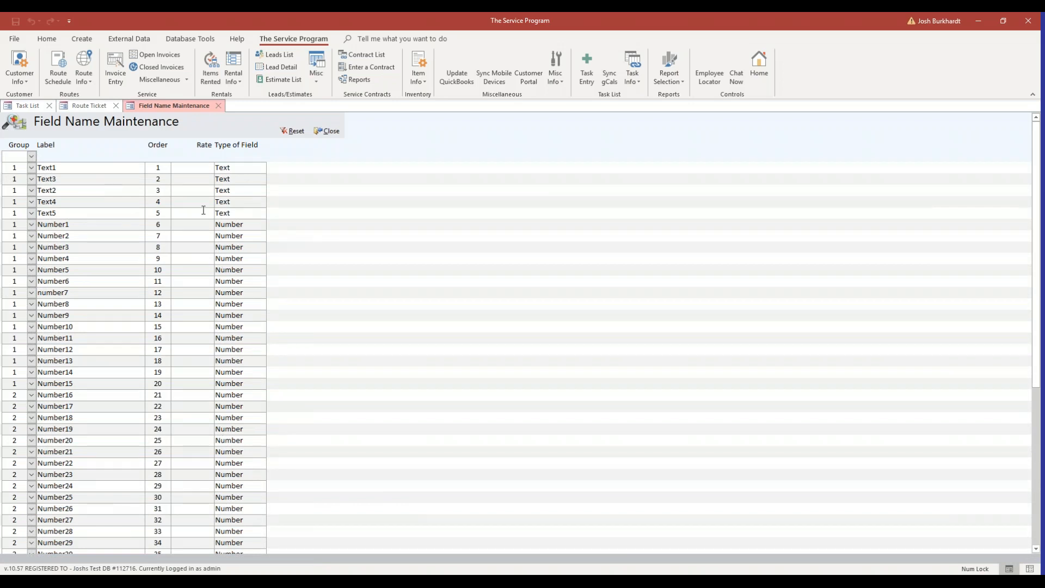
Clear the labels of all five text fields in group 1.
{"action": "double_click", "coordinate": [80, 170]}
{"action": "left_click", "coordinate": [80, 171]}
{"action": "double_click", "coordinate": [97, 170]}
{"action": "left_click", "coordinate": [109, 171]}
{"action": "key", "text": "BackSpace"}
{"action": "key", "text": "BackSpace"}
{"action": "key", "text": "BackSpace"}
{"action": "key", "text": "BackSpace"}
{"action": "key", "text": "BackSpace"}
{"action": "double_click", "coordinate": [77, 178]}
{"action": "key", "text": "BackSpace"}
{"action": "double_click", "coordinate": [79, 191]}
{"action": "key", "text": "BackSpace"}
{"action": "left_click_drag", "start_coordinate": [67, 202], "coordinate": [32, 202]}
{"action": "key", "text": "BackSpace"}
{"action": "double_click", "coordinate": [68, 213]}
{"action": "key", "text": "BackSpace"}
Rename the Number1 field label as "Free Chlorine Reading".
{"action": "left_click", "coordinate": [83, 225]}
{"action": "key", "text": "BackSpace"}
{"action": "key", "text": "BackSpace"}
{"action": "key", "text": "BackSpace"}
{"action": "key", "text": "BackSpace"}
{"action": "key", "text": "BackSpace"}
{"action": "key", "text": "BackSpace"}
{"action": "key", "text": "BackSpace"}
{"action": "type", "text": "Free"}
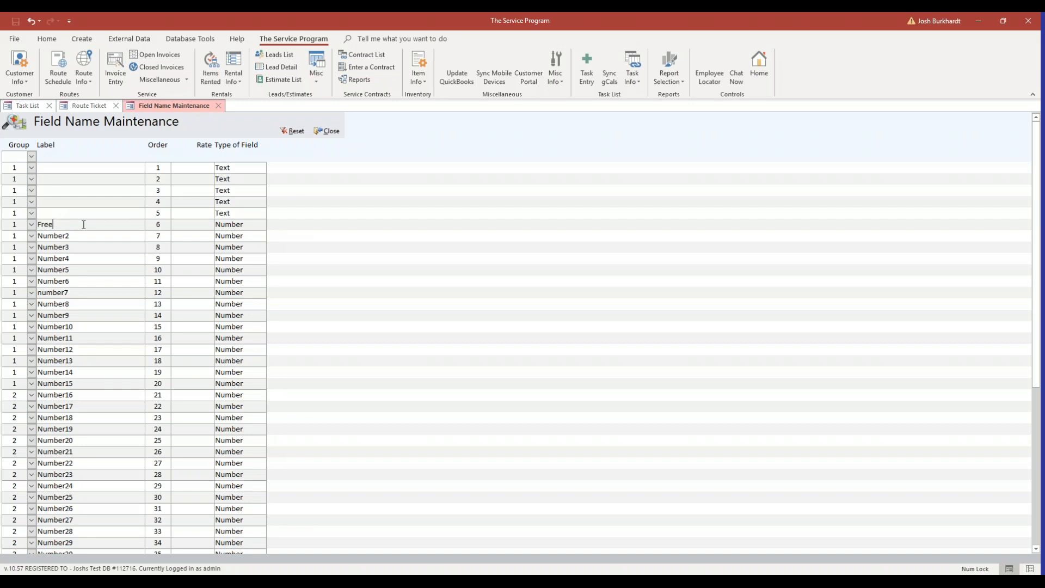
{"action": "type", "text": " Chlorine Reading"}
Rename the Number2 field label as "Chlorine added in gallons".
{"action": "left_click", "coordinate": [84, 238]}
{"action": "left_click_drag", "start_coordinate": [250, 226], "coordinate": [116, 226]}
{"action": "left_click", "coordinate": [110, 236]}
{"action": "left_click_drag", "start_coordinate": [110, 236], "coordinate": [11, 240]}
{"action": "type", "text": "Chlorine added in gallons"}
{"action": "key", "text": "Down"}
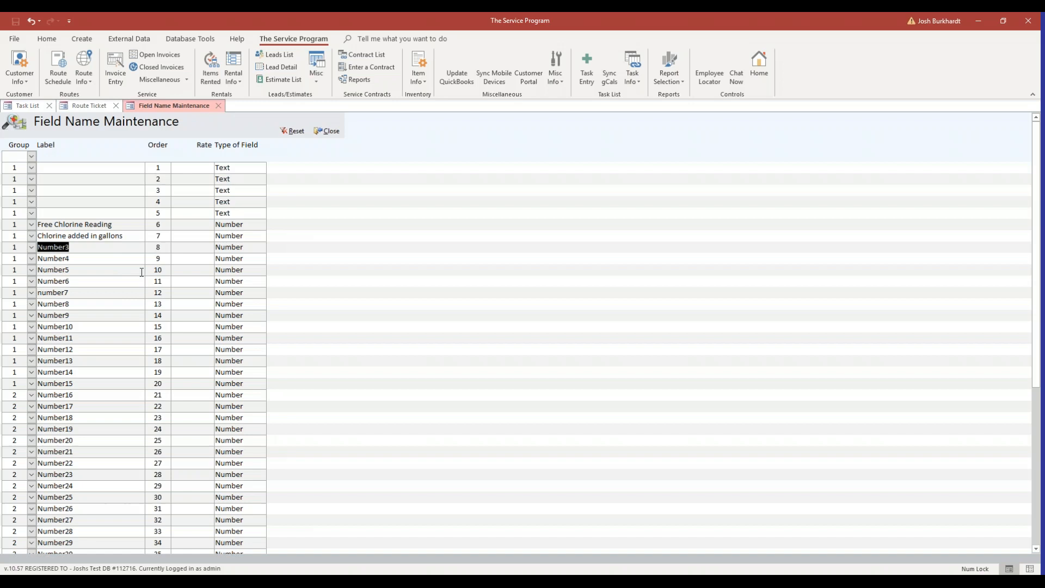
Rename the Number3 field label as "pH" and the Number4 label as "Total Alkalinity".
{"action": "type", "text": "pH"}
{"action": "key", "text": "Down"}
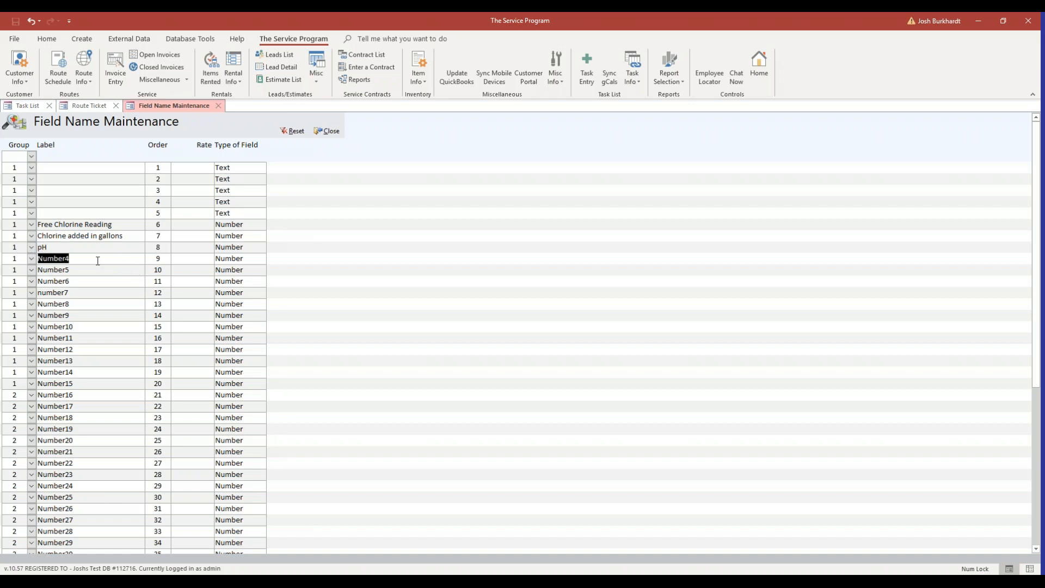
{"action": "type", "text": "Total Alkalinity"}
Clear the labels of the Number5 and Number6 fields.
{"action": "scroll", "coordinate": [114, 240], "scroll_direction": "down", "scroll_amount": 5}
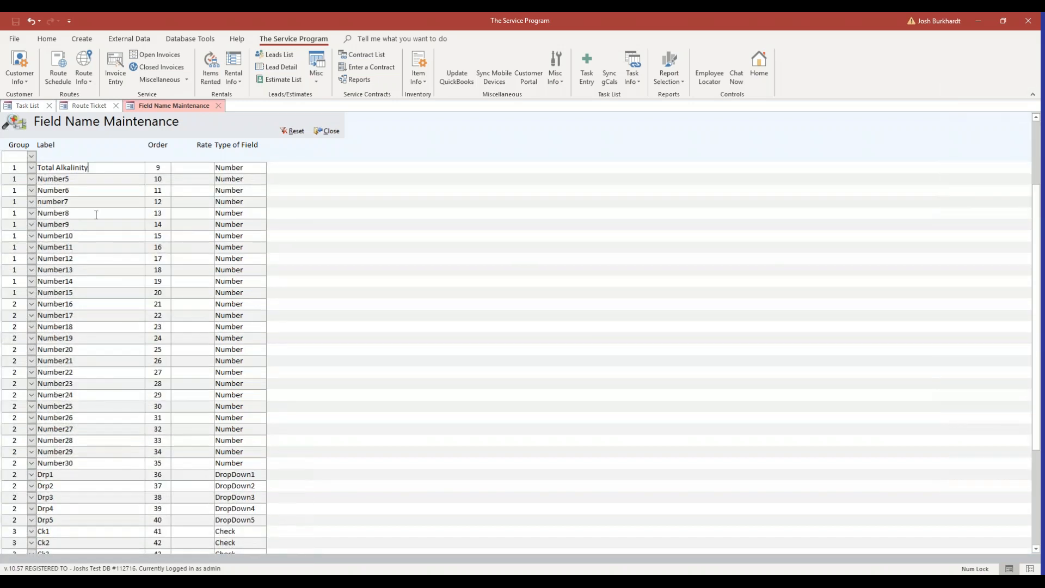
{"action": "scroll", "coordinate": [86, 381], "scroll_direction": "up", "scroll_amount": 2}
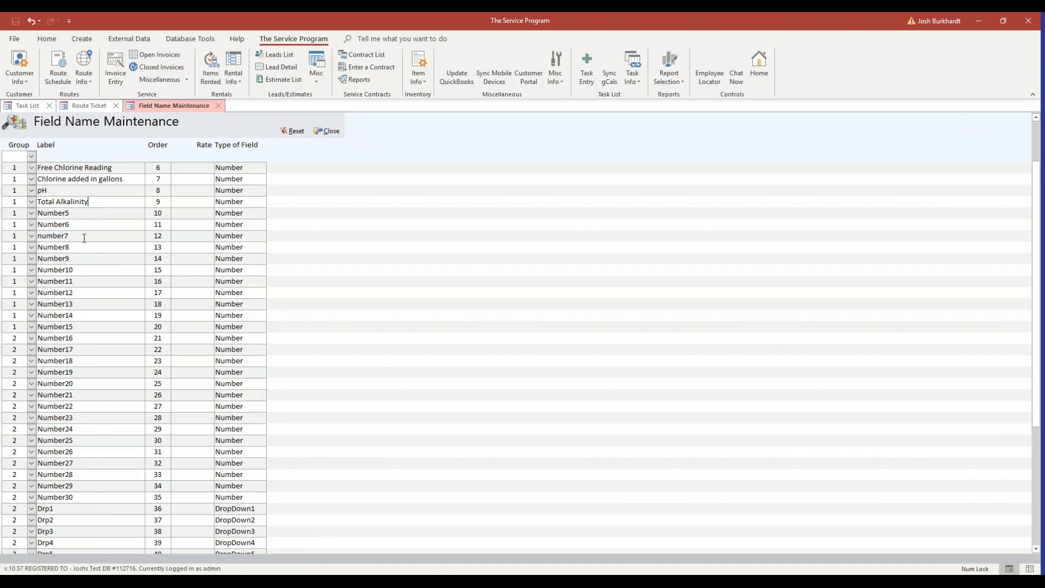
{"action": "key", "text": "Down"}
{"action": "key", "text": "Delete"}
{"action": "key", "text": "Down"}
{"action": "left_click", "coordinate": [109, 235]}
Rename the label of the first dropdown field, Drp1, as "Water Clarity".
{"action": "scroll", "coordinate": [114, 240], "scroll_direction": "down", "scroll_amount": 3}
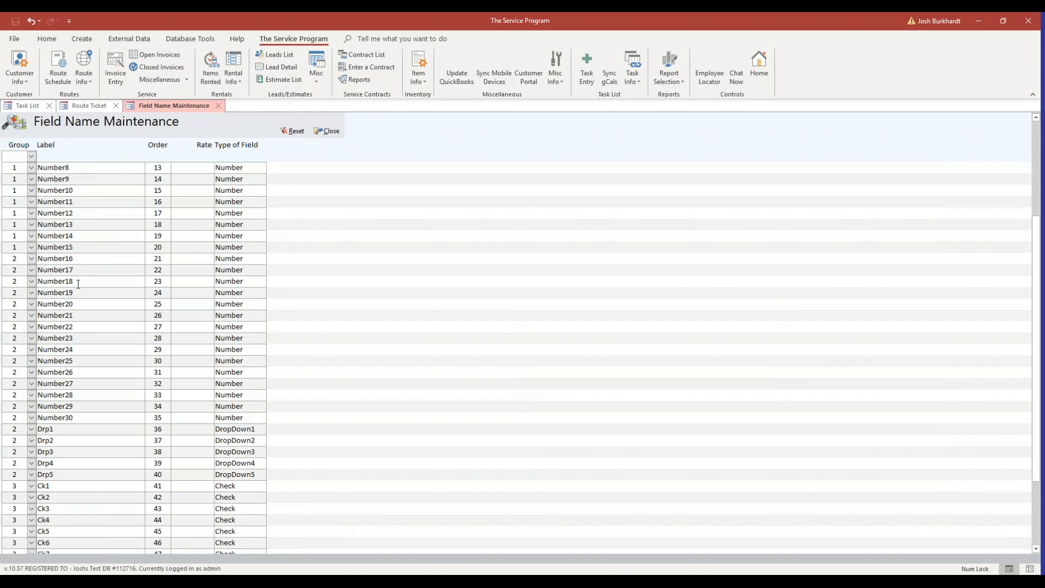
{"action": "scroll", "coordinate": [178, 306], "scroll_direction": "down", "scroll_amount": 1}
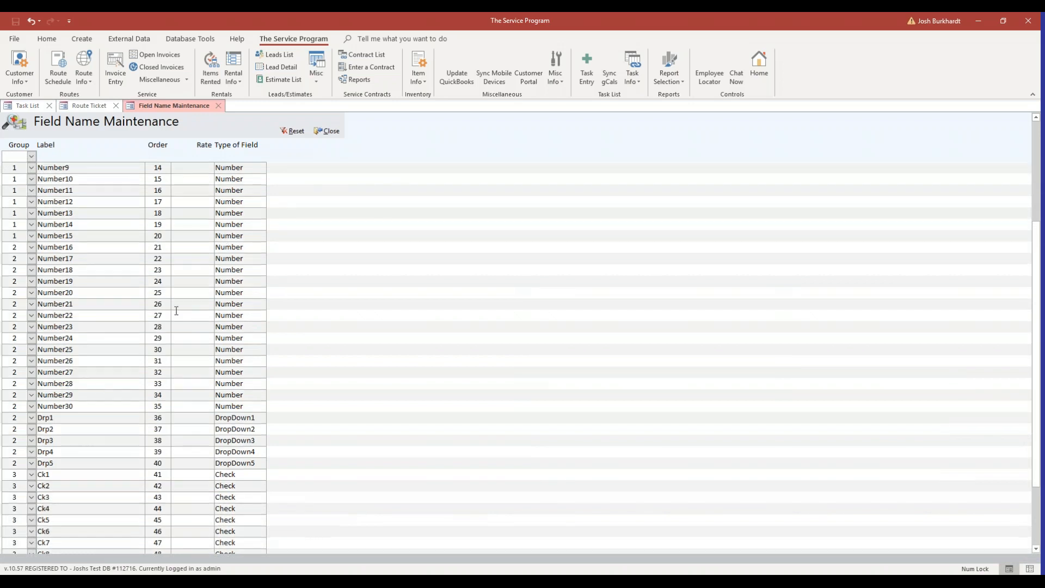
{"action": "left_click_drag", "start_coordinate": [68, 418], "coordinate": [30, 418]}
{"action": "left_click", "coordinate": [30, 418]}
{"action": "scroll", "coordinate": [215, 319], "scroll_direction": "up", "scroll_amount": 5}
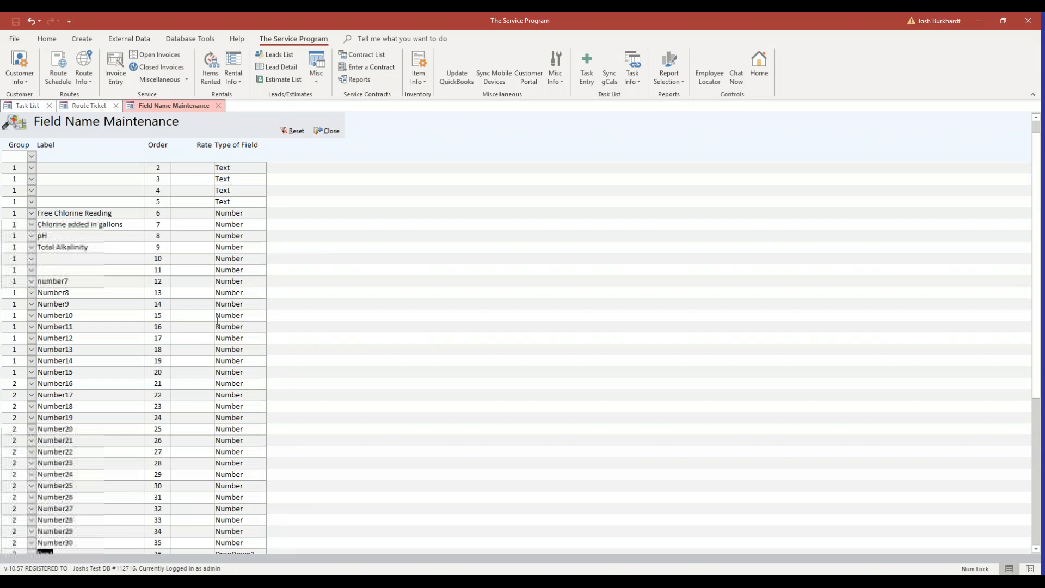
{"action": "scroll", "coordinate": [215, 329], "scroll_direction": "down", "scroll_amount": 3}
{"action": "scroll", "coordinate": [214, 329], "scroll_direction": "down", "scroll_amount": 1}
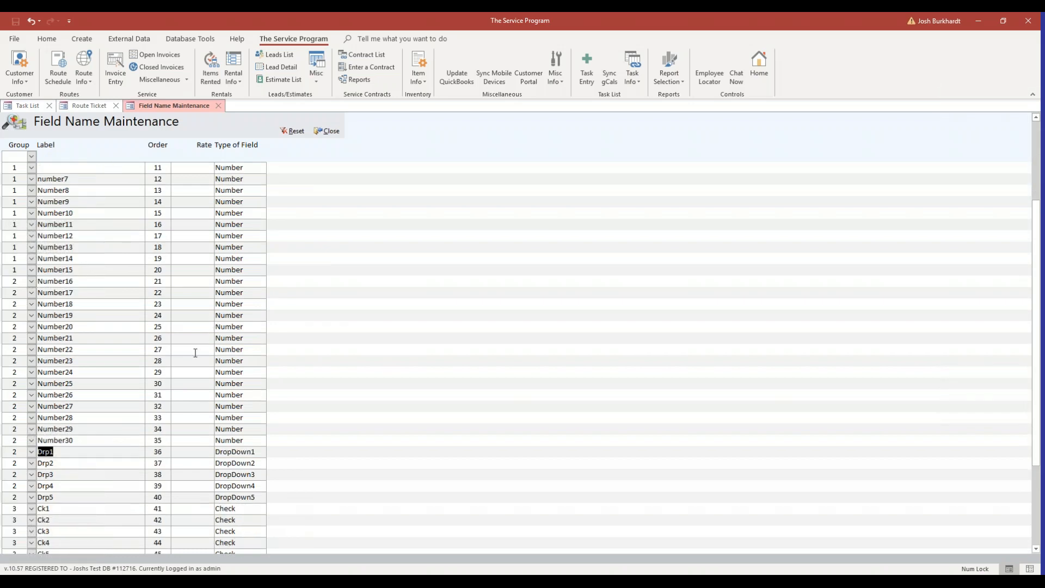
{"action": "left_click", "coordinate": [136, 453]}
{"action": "key", "text": "BackSpace"}
{"action": "key", "text": "BackSpace"}
{"action": "key", "text": "BackSpace"}
{"action": "key", "text": "BackSpace"}
{"action": "type", "text": "Cl"}
{"action": "key", "text": "BackSpace"}
{"action": "key", "text": "BackSpace"}
{"action": "type", "text": "Water Clarity"}
Rename the check field labels Ck1 as "Skim" and Ck2 as "Emptied Baskets".
{"action": "scroll", "coordinate": [129, 445], "scroll_direction": "down", "scroll_amount": 7}
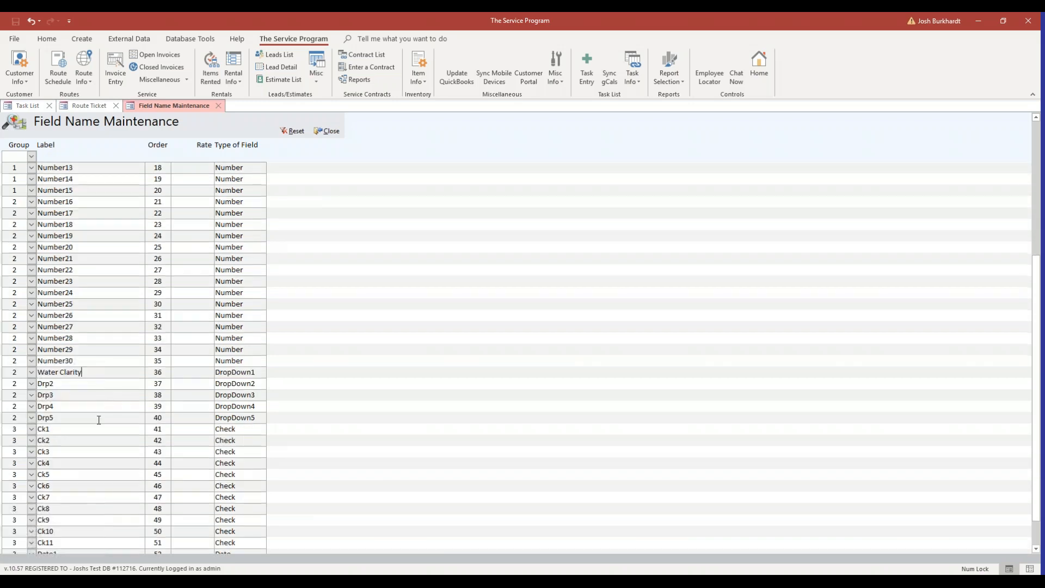
{"action": "double_click", "coordinate": [68, 428]}
{"action": "key", "text": "BackSpace"}
{"action": "type", "text": "Skim"}
{"action": "double_click", "coordinate": [103, 440]}
{"action": "type", "text": "Emptied Baskets"}
Clear the labels of the three date fields, Date1 to Date3, in group 3.
{"action": "scroll", "coordinate": [167, 403], "scroll_direction": "down", "scroll_amount": 1}
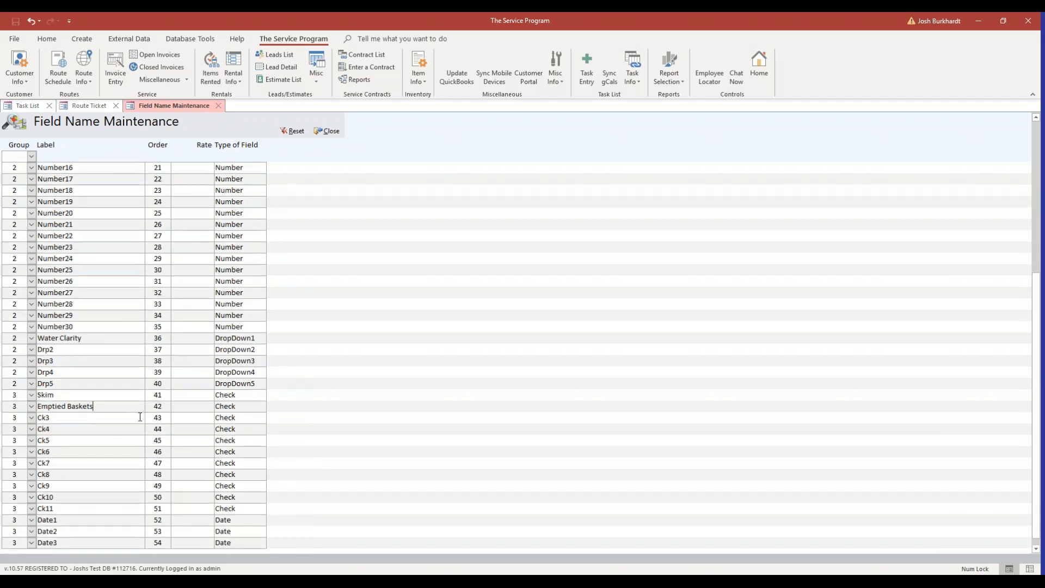
{"action": "scroll", "coordinate": [167, 402], "scroll_direction": "up", "scroll_amount": 1}
{"action": "scroll", "coordinate": [167, 403], "scroll_direction": "down", "scroll_amount": 2}
{"action": "left_click", "coordinate": [26, 508]}
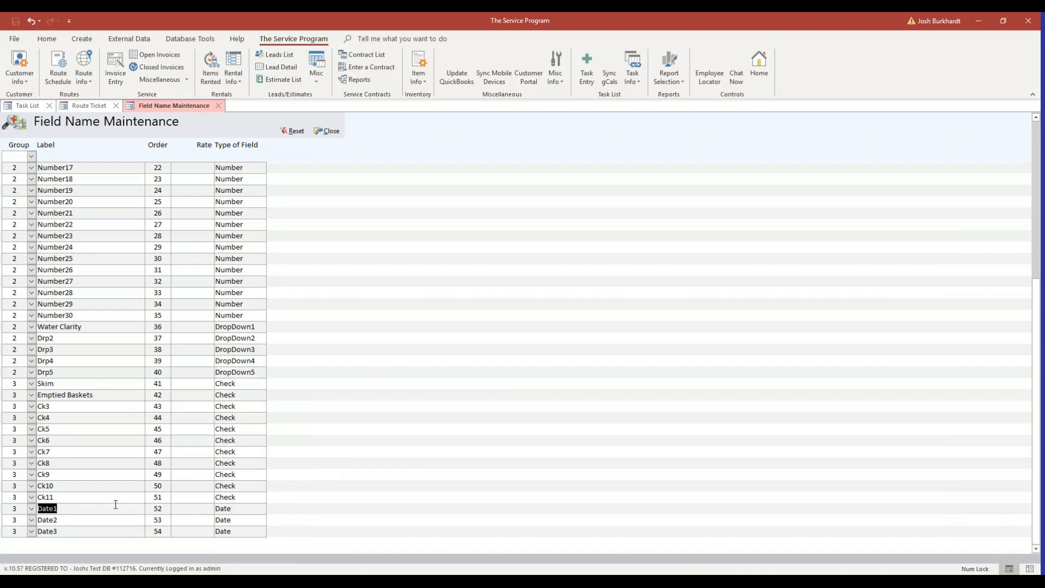
{"action": "key", "text": "Delete"}
{"action": "key", "text": "Down"}
{"action": "key", "text": "Delete"}
{"action": "key", "text": "Down"}
{"action": "key", "text": "Delete"}
Close the field name editor and the route ticket form.
{"action": "scroll", "coordinate": [120, 214], "scroll_direction": "up", "scroll_amount": 2}
{"action": "scroll", "coordinate": [239, 243], "scroll_direction": "up", "scroll_amount": 6}
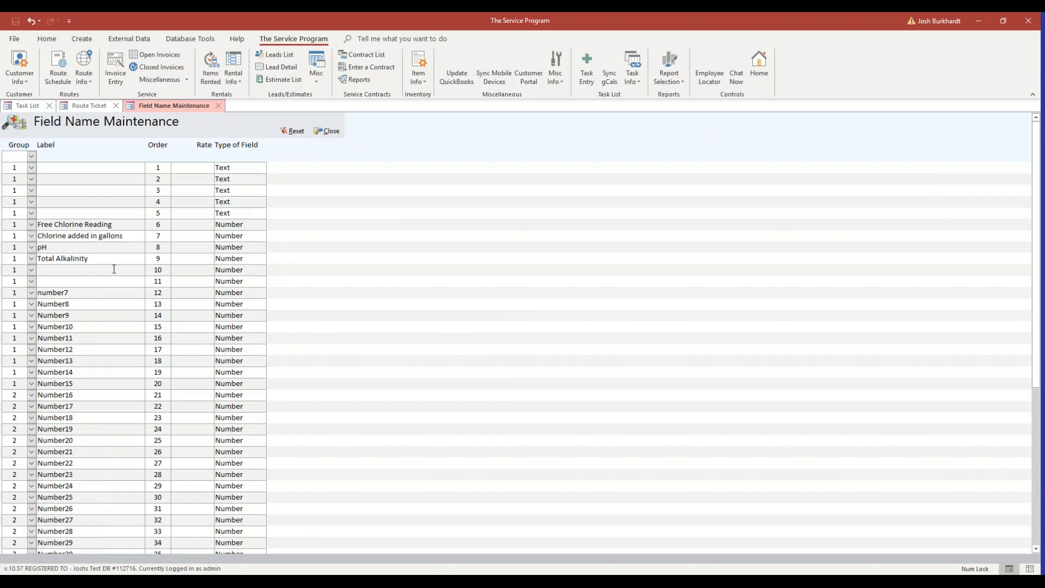
{"action": "left_click", "coordinate": [329, 132]}
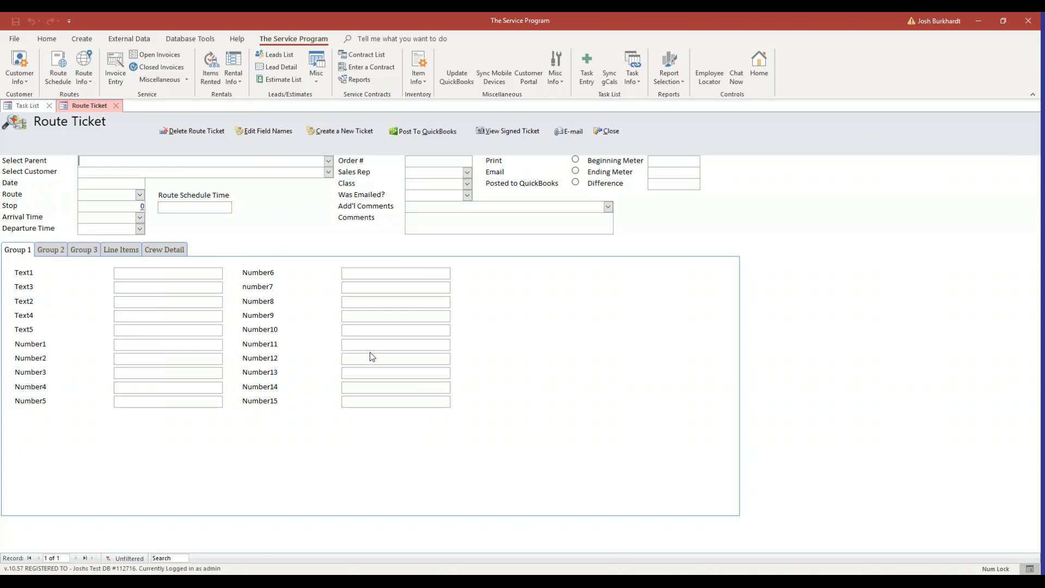
{"action": "left_click", "coordinate": [598, 131]}
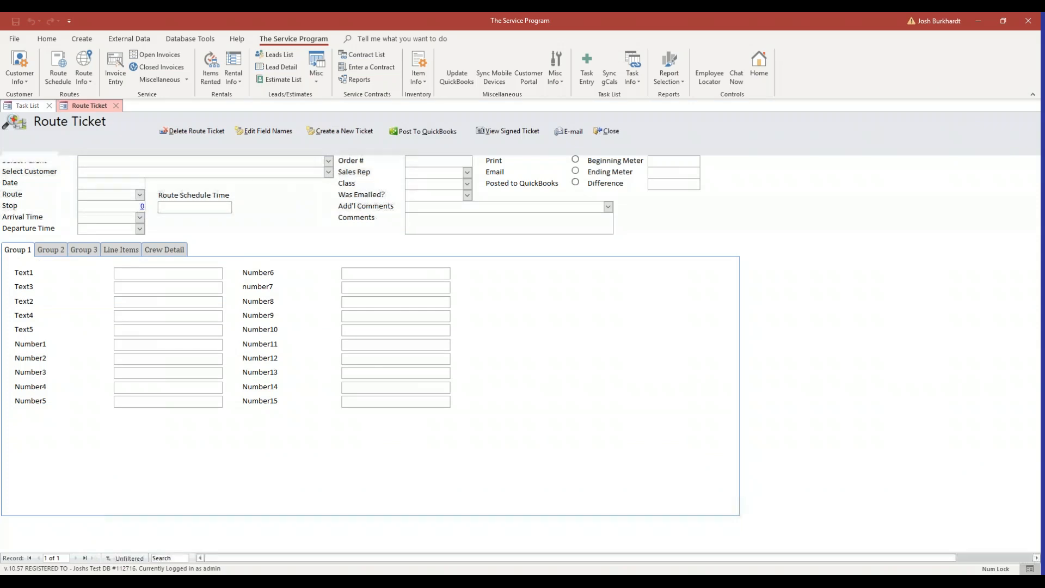
Open the route ticket list and reopen the ticket dated 4/8/2019 from its order number.
{"action": "left_click", "coordinate": [87, 82]}
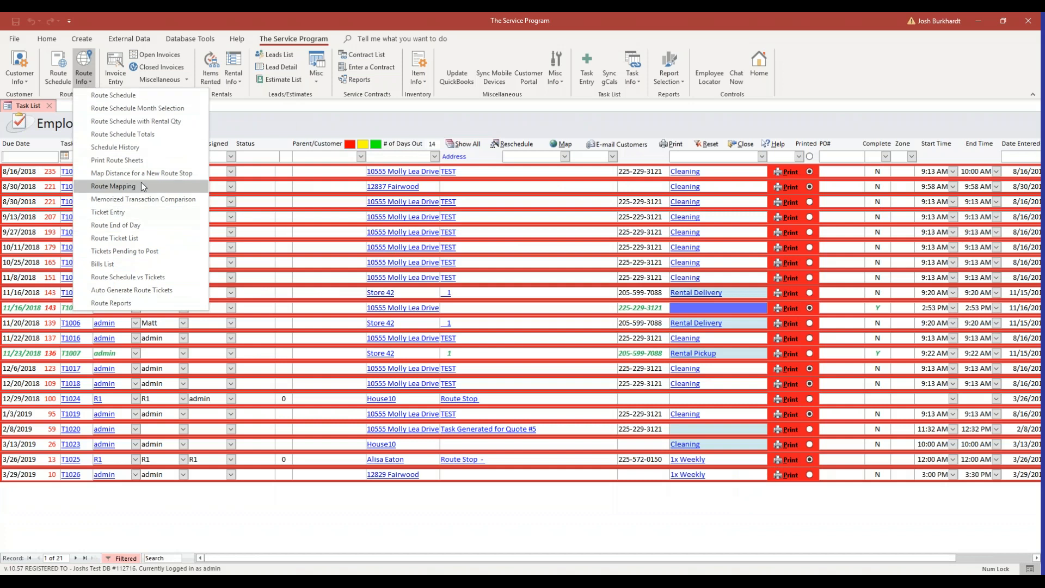
{"action": "left_click", "coordinate": [128, 242]}
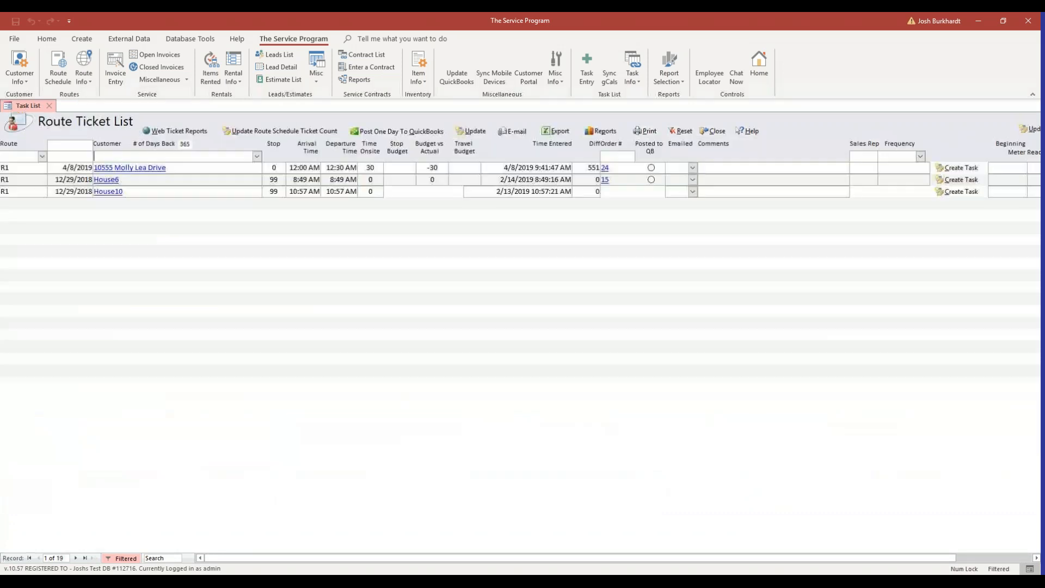
{"action": "left_click", "coordinate": [621, 168]}
{"action": "left_click", "coordinate": [215, 167]}
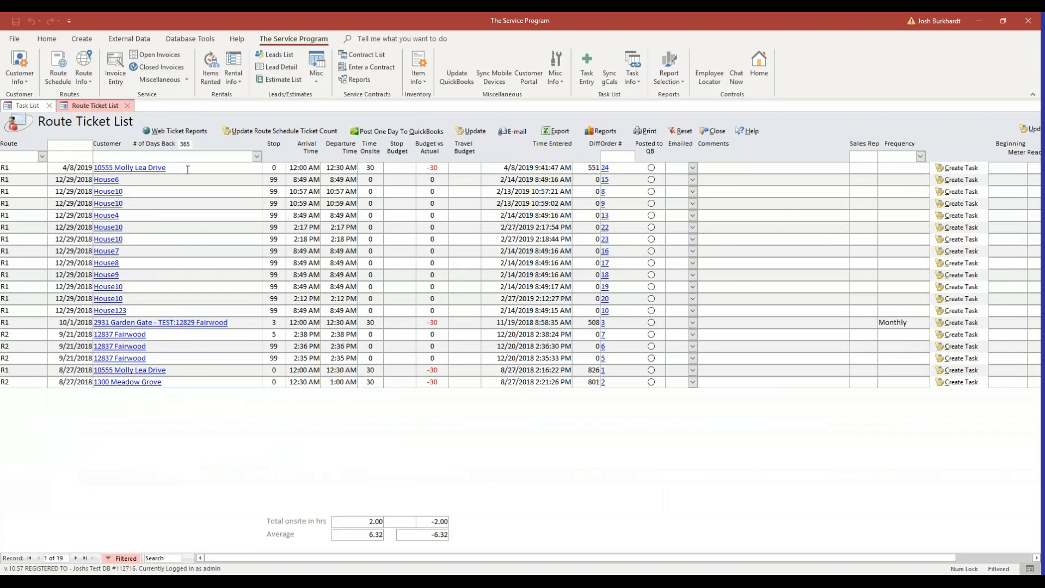
{"action": "left_click", "coordinate": [614, 166]}
{"action": "left_click_drag", "start_coordinate": [610, 167], "coordinate": [596, 167]}
{"action": "left_click", "coordinate": [606, 167]}
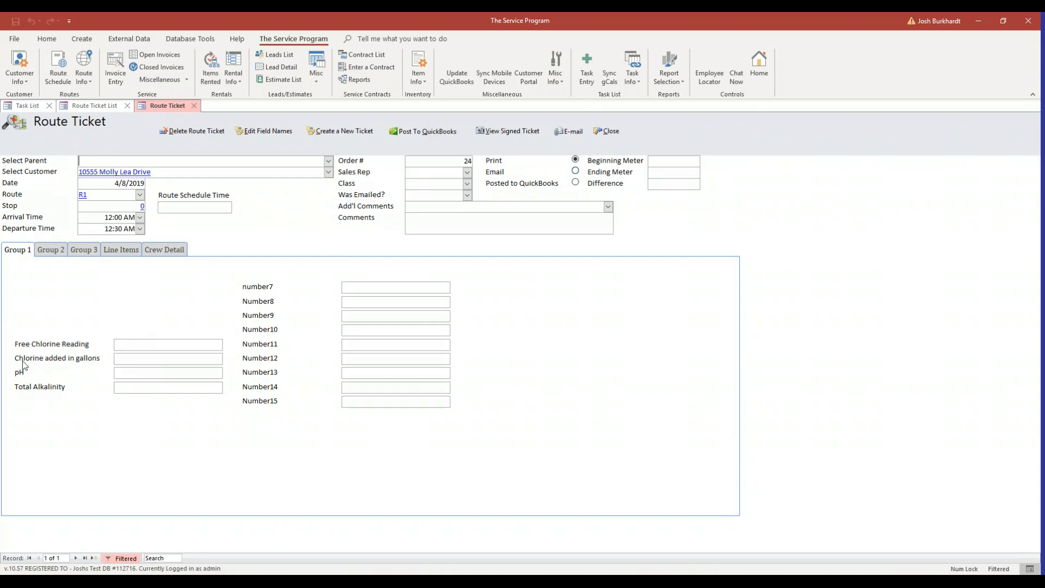
Examine the ticket's Group 2 fields and the choices offered for Water Clarity.
{"action": "left_click", "coordinate": [54, 254]}
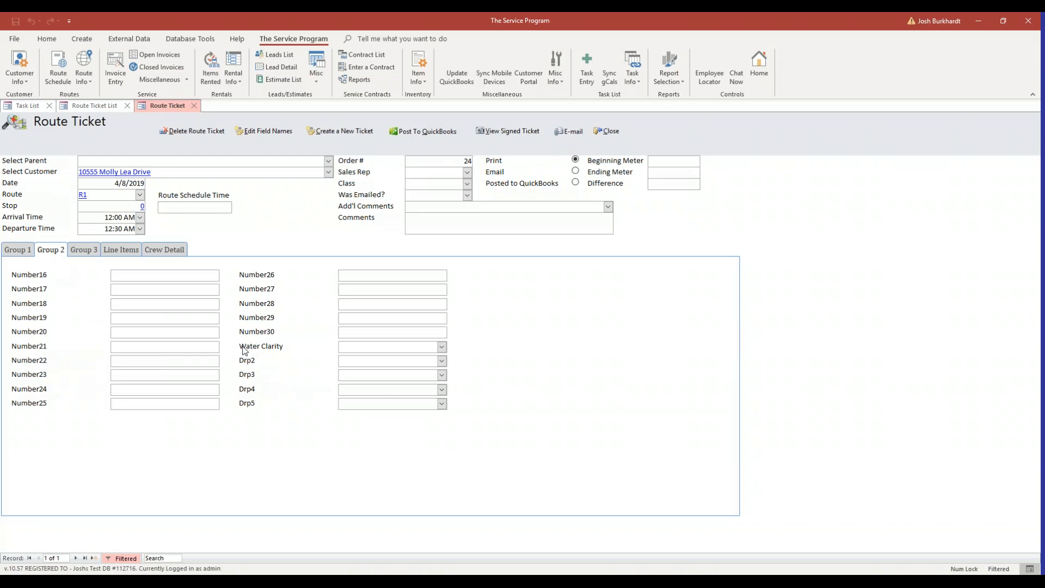
{"action": "left_click", "coordinate": [280, 348]}
{"action": "left_click", "coordinate": [442, 347]}
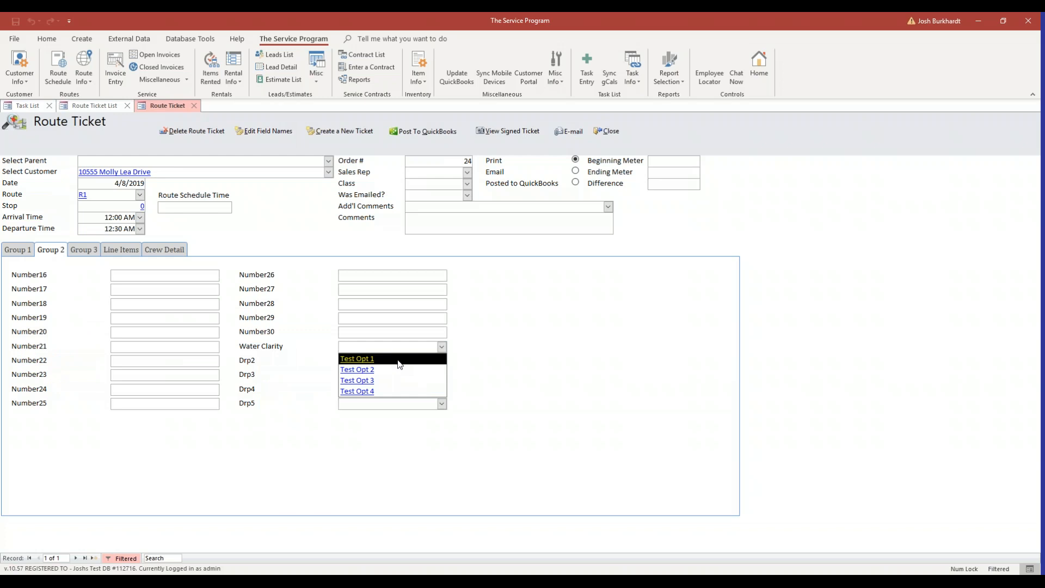
{"action": "left_click", "coordinate": [491, 373]}
{"action": "left_click", "coordinate": [441, 347]}
{"action": "left_click", "coordinate": [448, 360]}
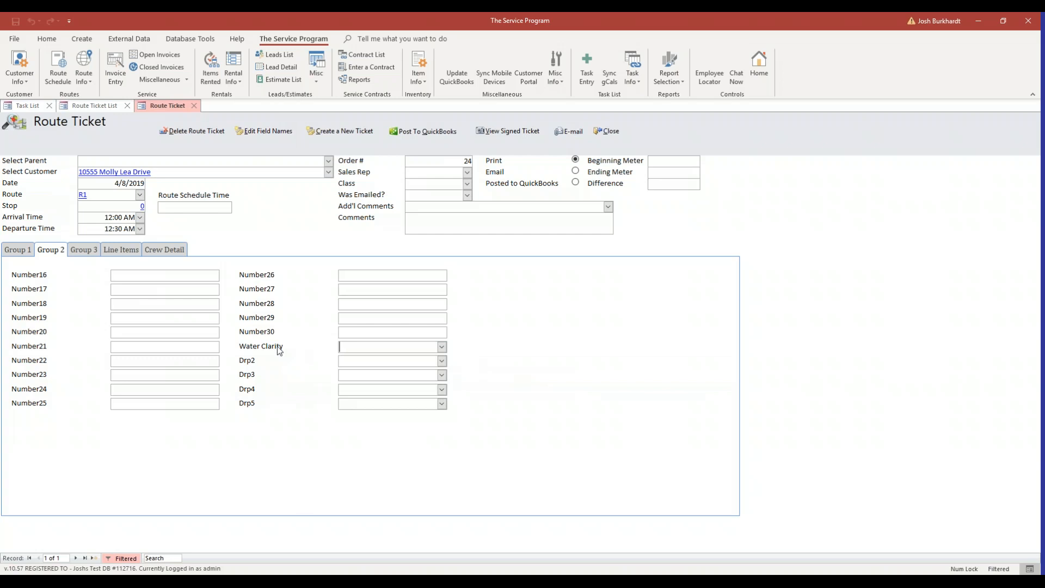
Open the Water Clarity dropdown's option maintenance and relabel the first three Dropdown1 options Clear, Murky and Green.
{"action": "double_click", "coordinate": [372, 347]}
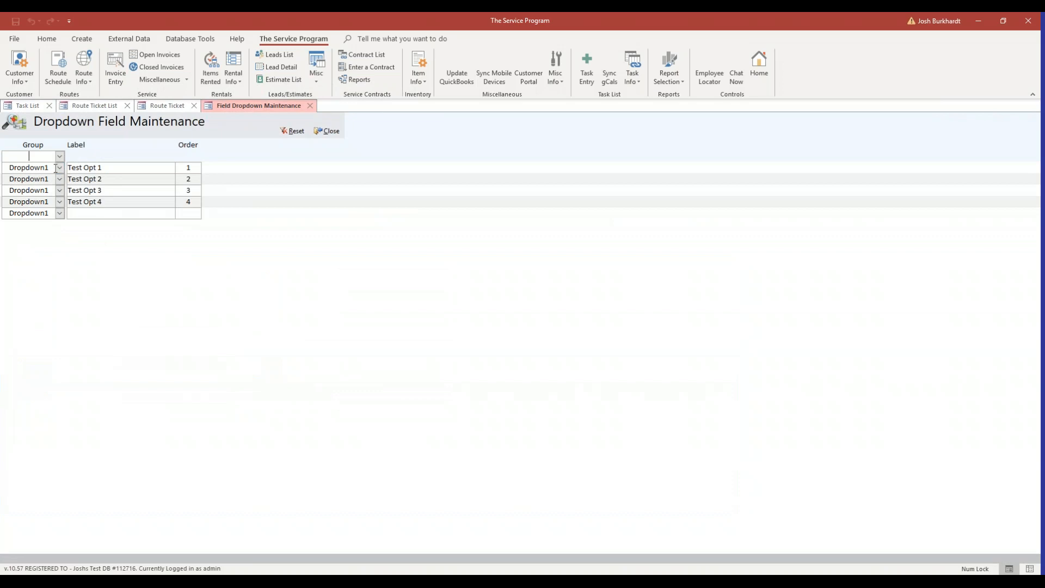
{"action": "double_click", "coordinate": [38, 168]}
{"action": "left_click_drag", "start_coordinate": [103, 171], "coordinate": [63, 172]}
{"action": "key", "text": "Delete"}
{"action": "type", "text": "Clear"}
{"action": "double_click", "coordinate": [86, 169]}
{"action": "left_click", "coordinate": [87, 169]}
Reassign the fourth option, Test Opt 4, to the Dropdown2 group and relabel it Yes.
{"action": "left_click", "coordinate": [59, 201]}
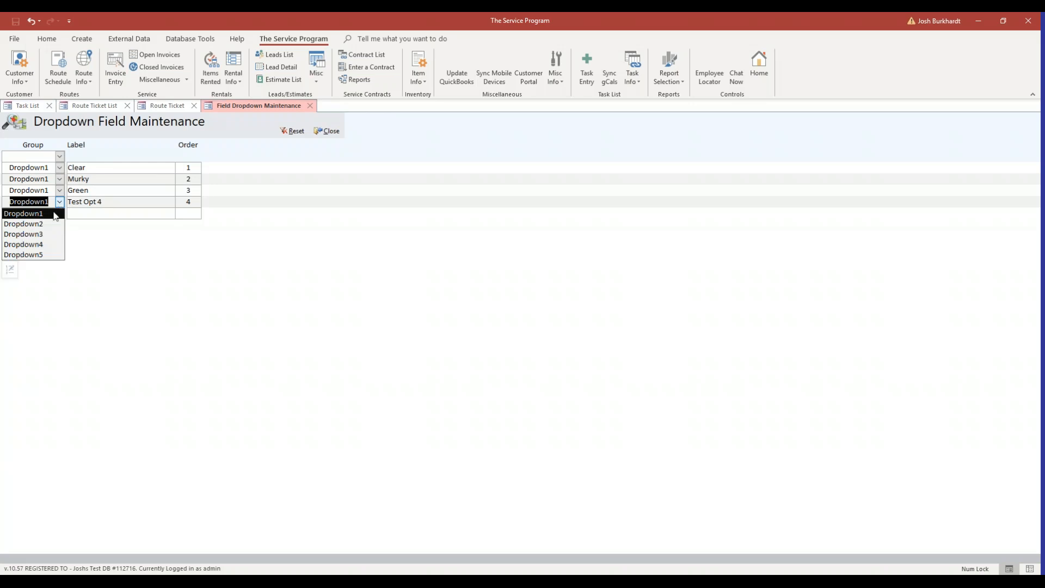
{"action": "left_click", "coordinate": [30, 224]}
{"action": "left_click", "coordinate": [101, 202]}
{"action": "triple_click", "coordinate": [101, 203]}
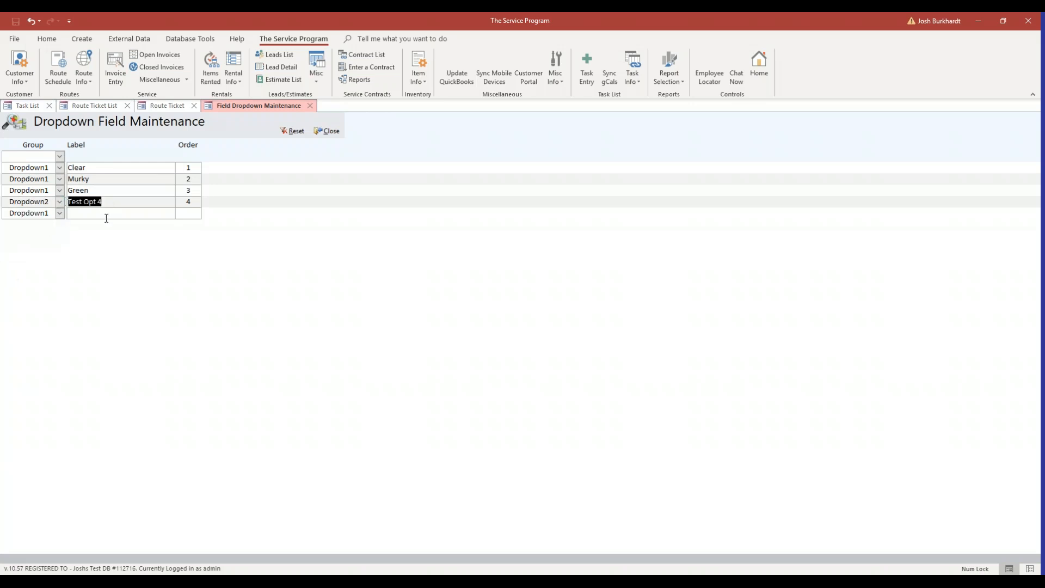
{"action": "type", "text": "Yes"}
Add a new option labelled No to the Dropdown2 group.
{"action": "left_click", "coordinate": [60, 214]}
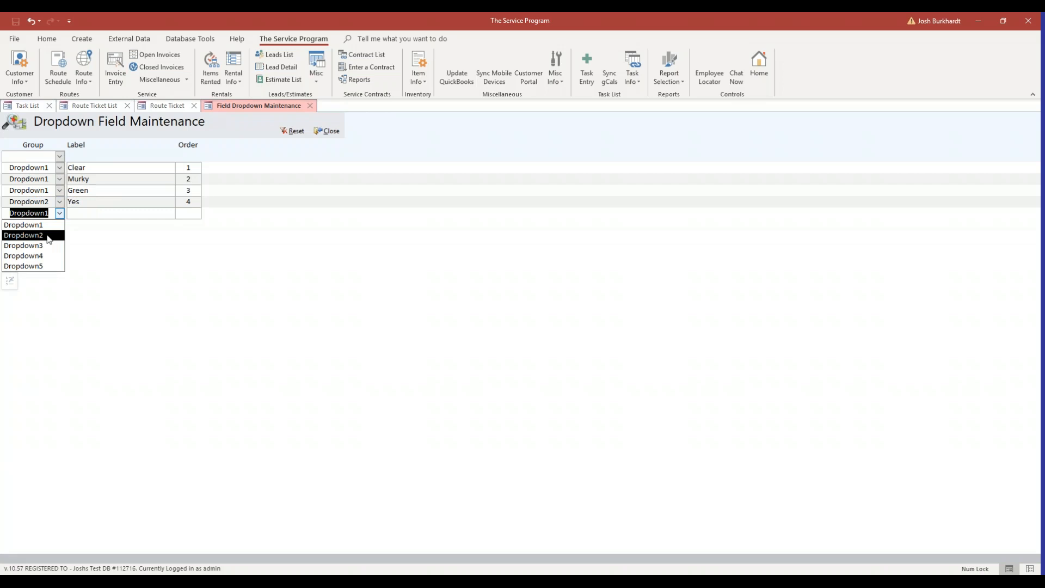
{"action": "left_click", "coordinate": [49, 235]}
{"action": "left_click", "coordinate": [98, 214]}
{"action": "type", "text": "No"}
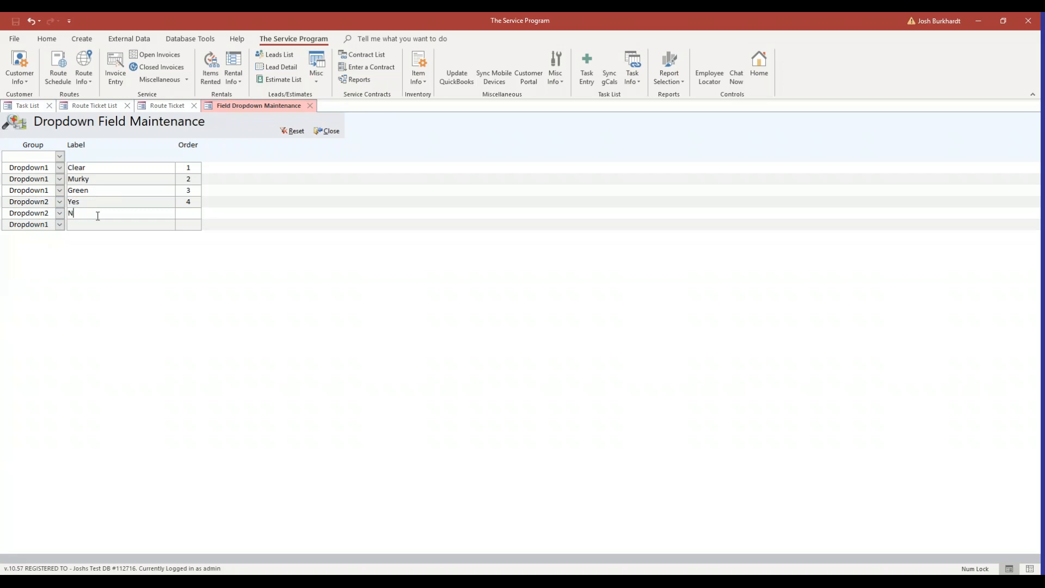
Set the order of the Dropdown2 options to 1 for Yes and 2 for No.
{"action": "double_click", "coordinate": [188, 202]}
{"action": "type", "text": "1"}
{"action": "key", "text": "Down"}
{"action": "type", "text": "2"}
{"action": "key", "text": "Tab"}
Close the dropdown field maintenance and check the choices offered for Water Clarity on the route ticket.
{"action": "left_click", "coordinate": [330, 132]}
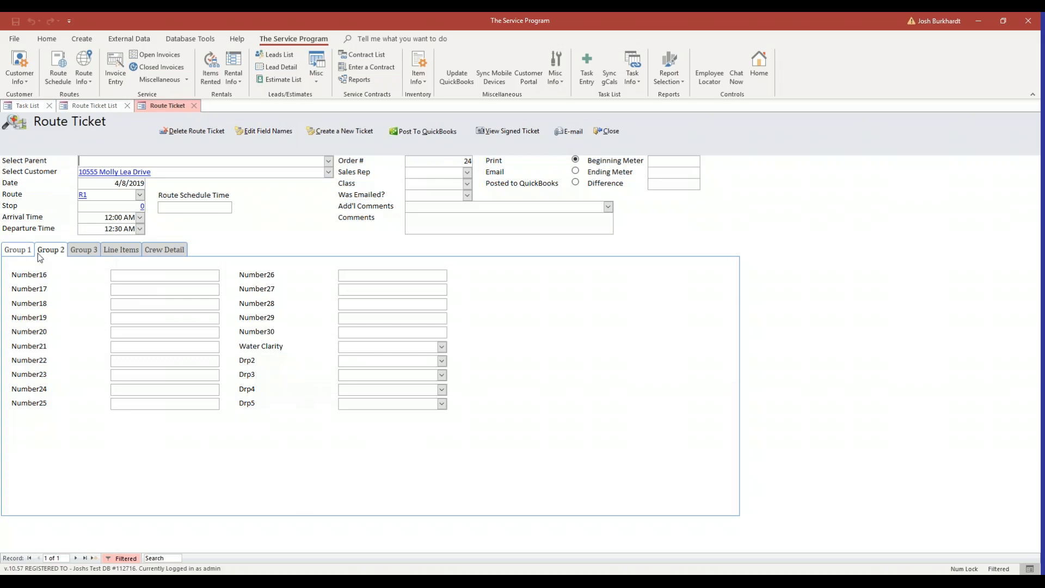
{"action": "left_click", "coordinate": [441, 346]}
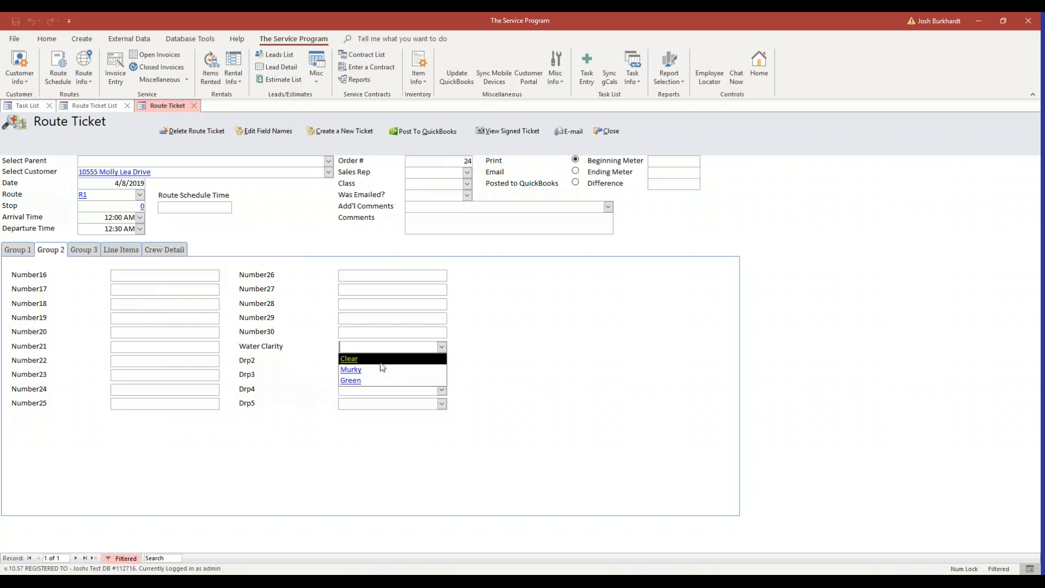
{"action": "left_click", "coordinate": [561, 376]}
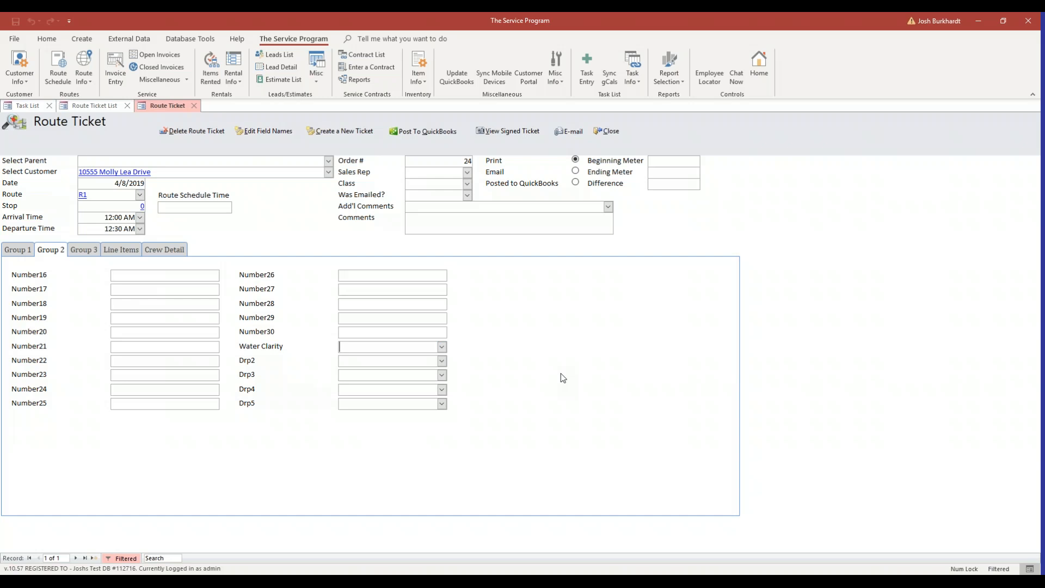
Open the mobile device sync form and set its sync option to Route Tickets.
{"action": "left_click", "coordinate": [503, 76]}
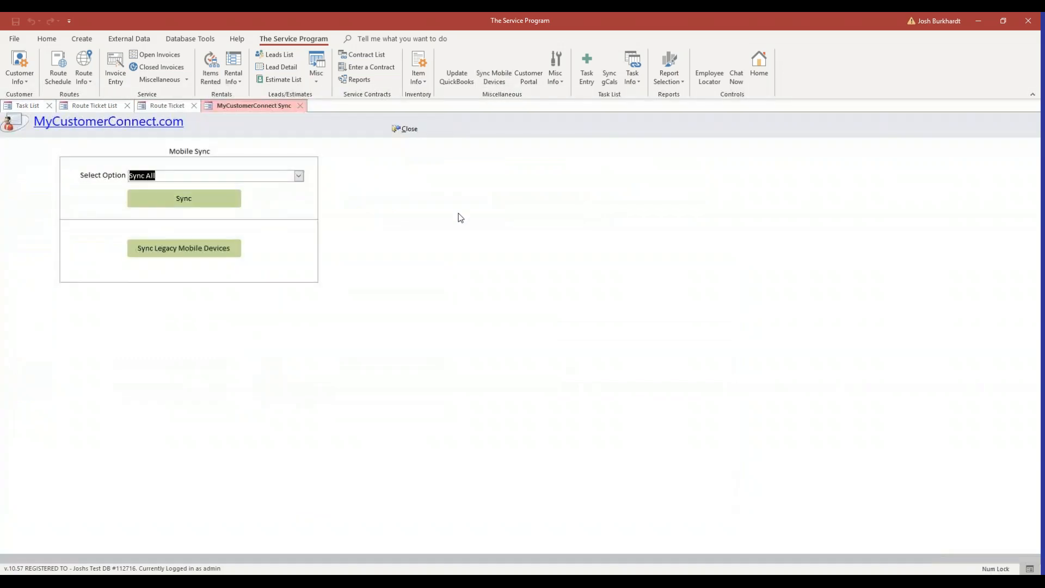
{"action": "left_click", "coordinate": [298, 175]}
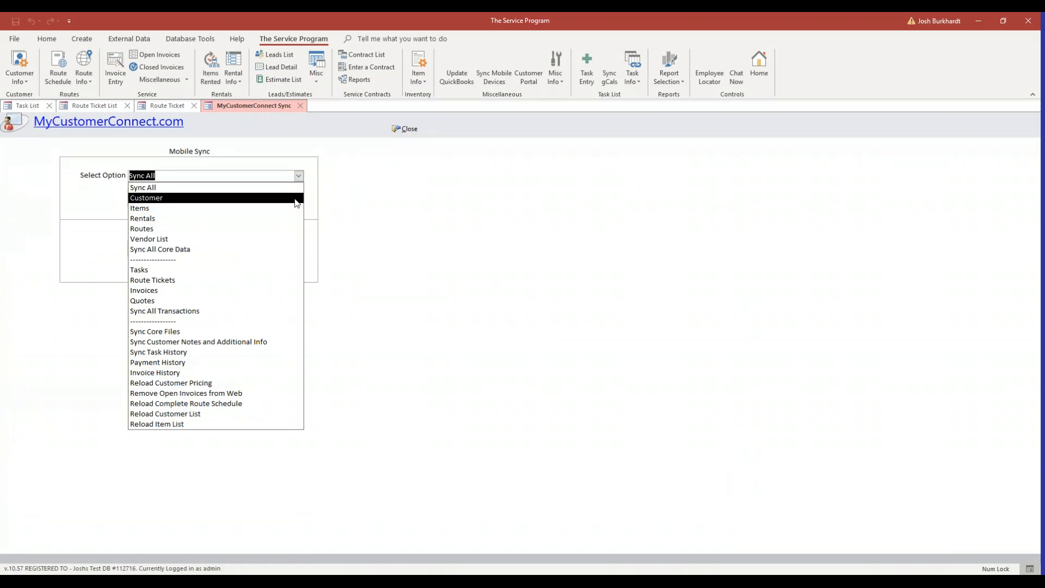
{"action": "left_click", "coordinate": [184, 281]}
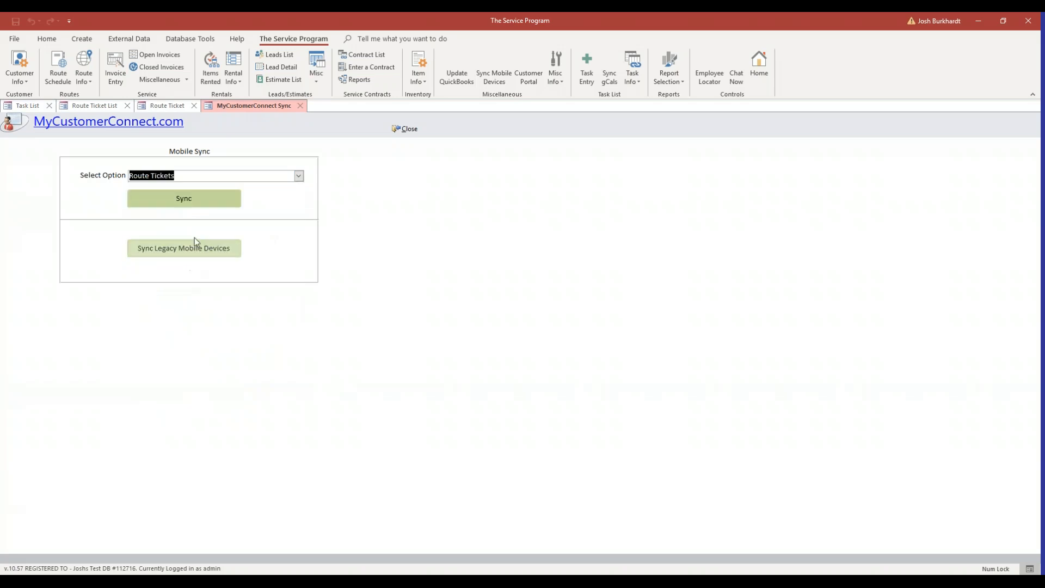